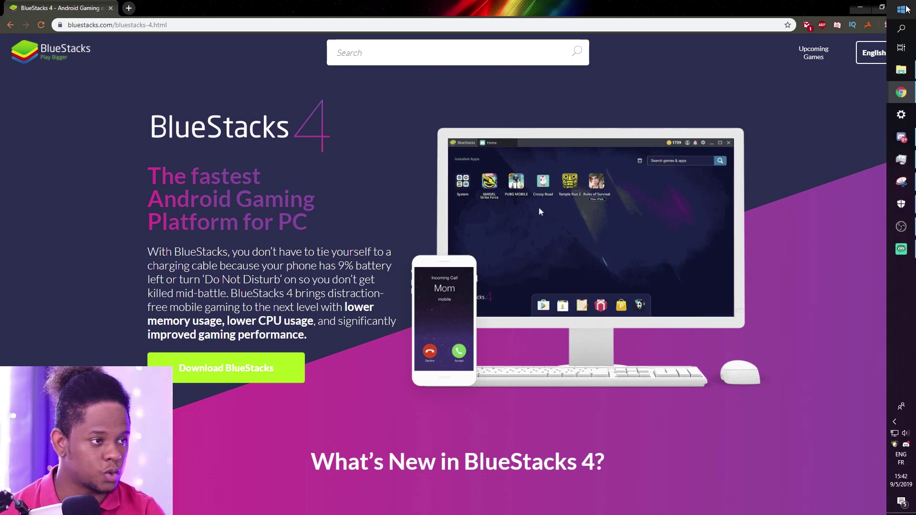
Launch BlueStacks from the Start menu's Recently added list and open the Google Play Store.
click(901, 10)
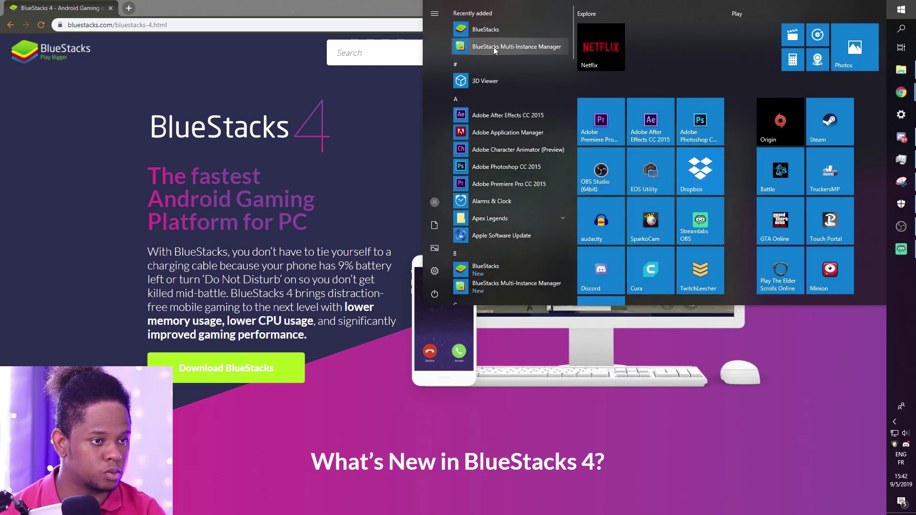
click(491, 31)
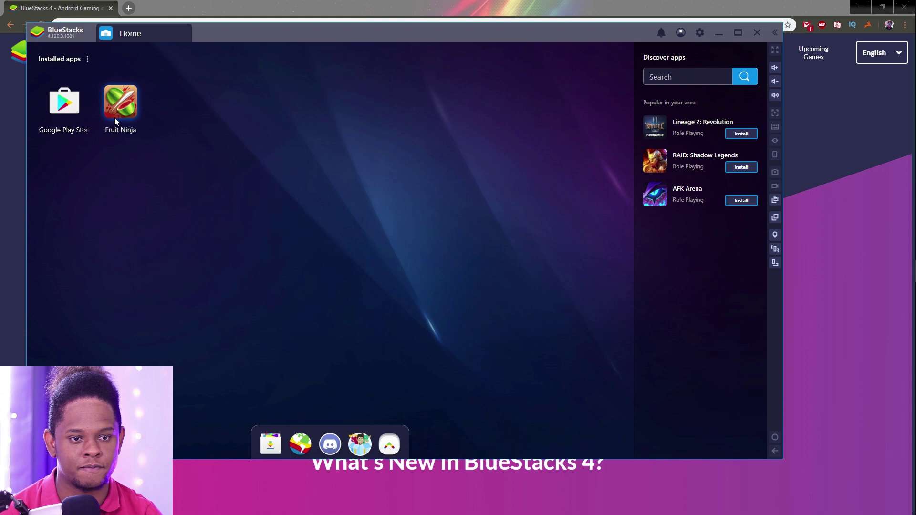
click(57, 129)
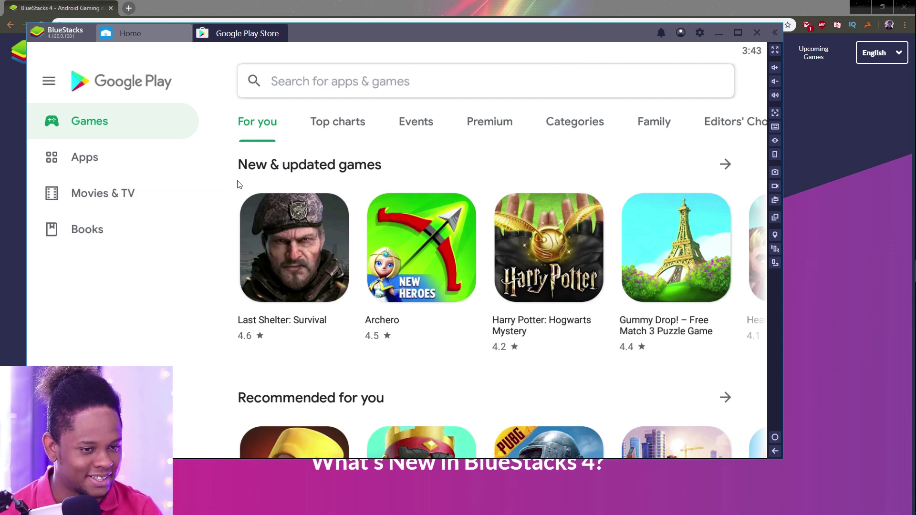
Browse the Play Store games list, then rerun the 'fruit ninja' search from the search history.
scroll(415, 200, down, 3)
scroll(408, 214, up, 3)
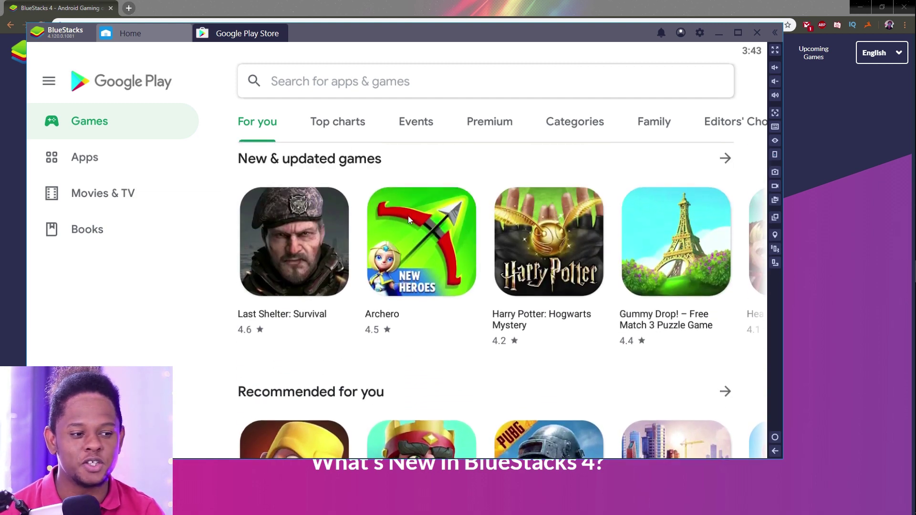
scroll(425, 224, down, 2)
scroll(427, 237, down, 10)
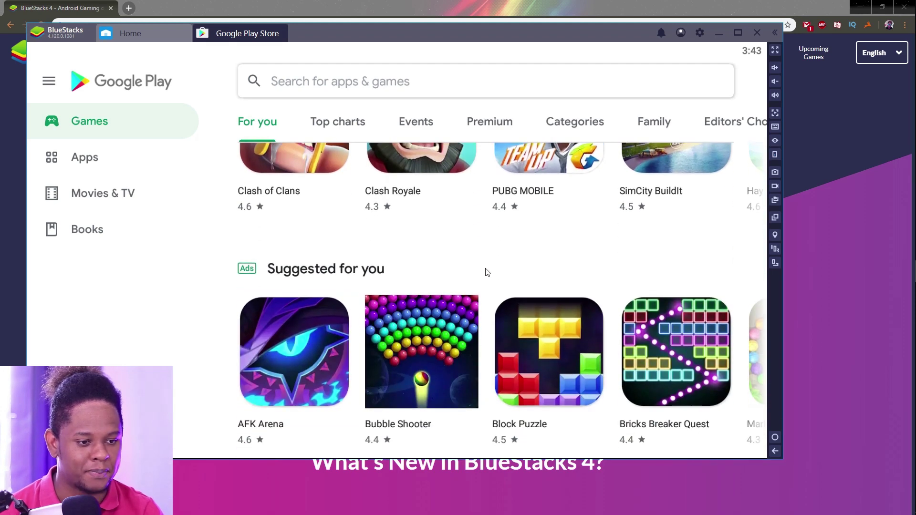
scroll(492, 279, down, 3)
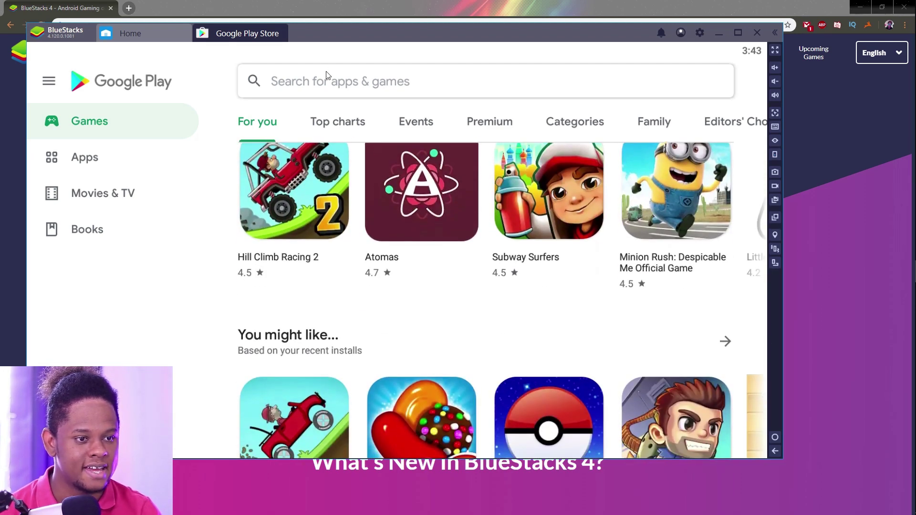
click(327, 87)
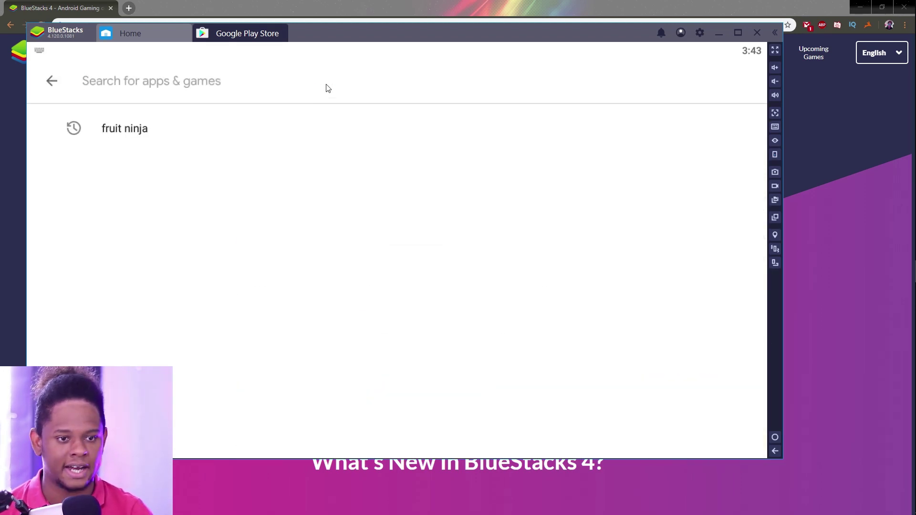
click(125, 129)
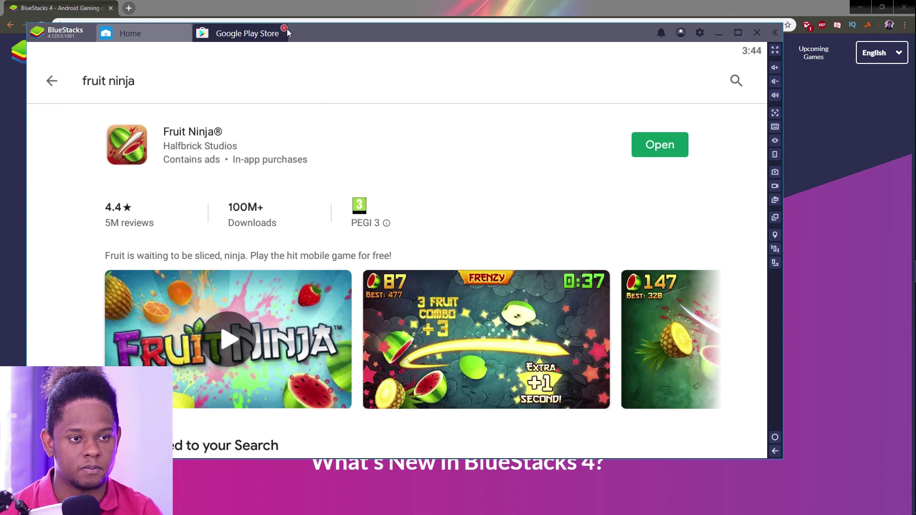
Close the Play Store tab, launch Fruit Ninja from Home, then switch over to Streamlabs OBS.
click(284, 29)
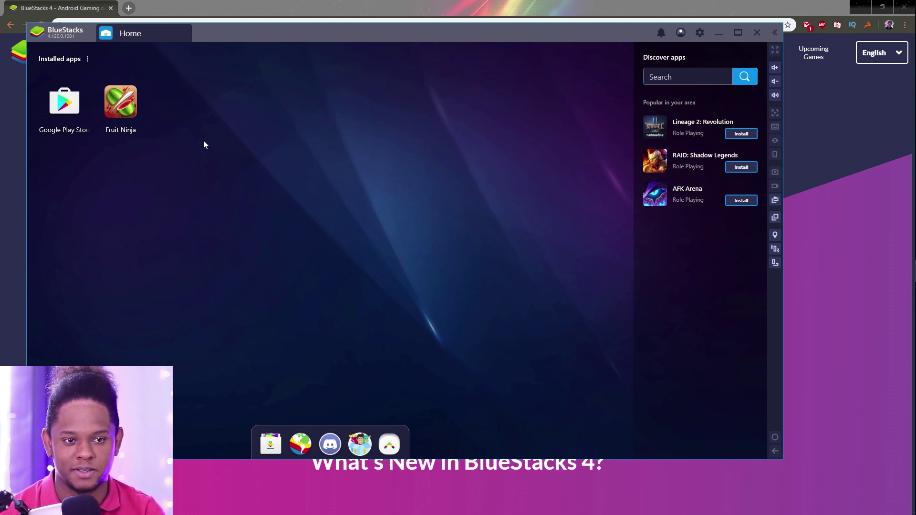
click(121, 103)
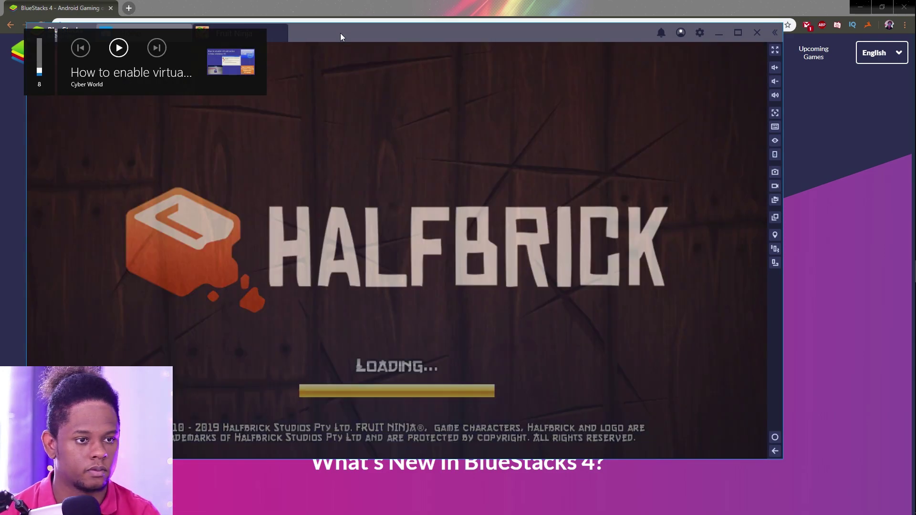
click(901, 227)
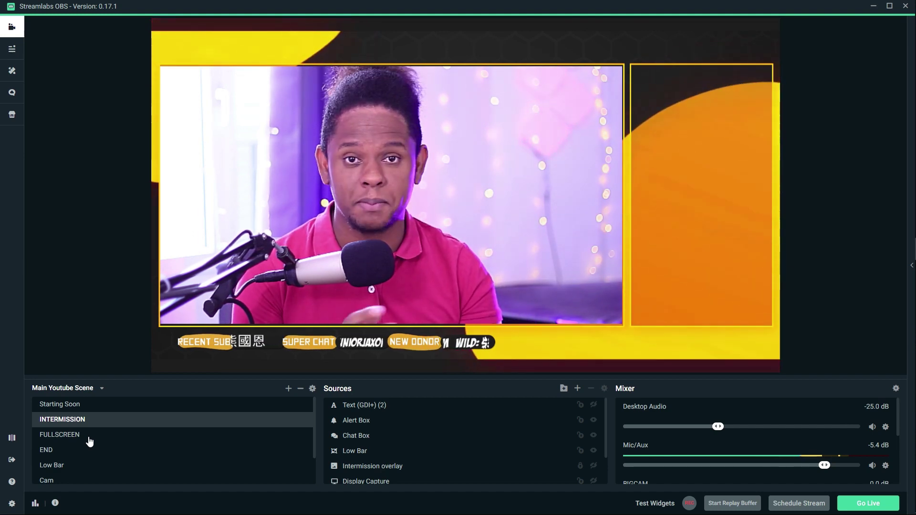
Switch to the FULLSCREEN scene and start adding a new source to it.
click(89, 440)
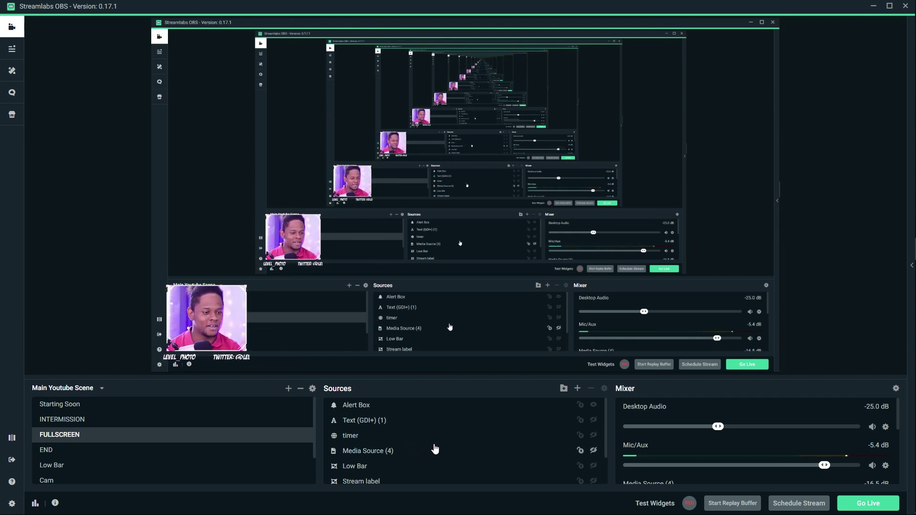
click(577, 389)
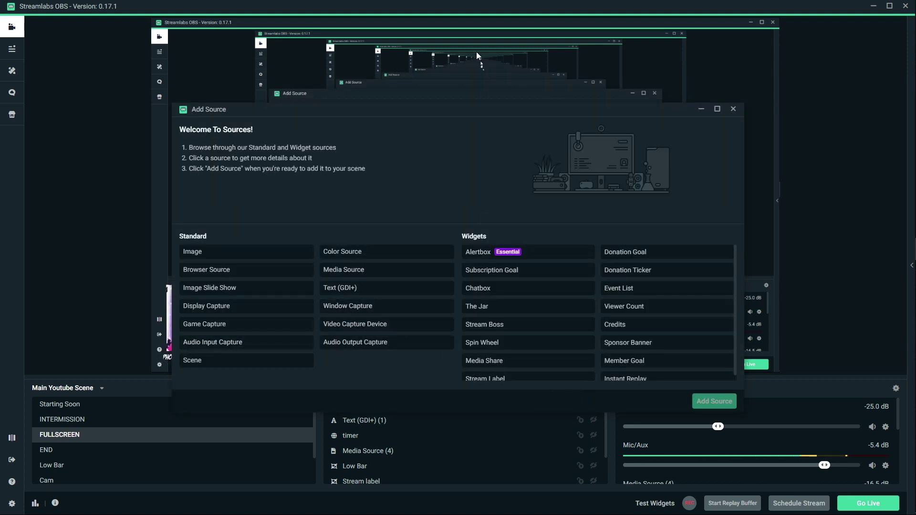
Add a Window Capture source named 'Window Capture' that captures the [Bluestacks.exe]: BlueStacks window.
drag(444, 113, 447, 74)
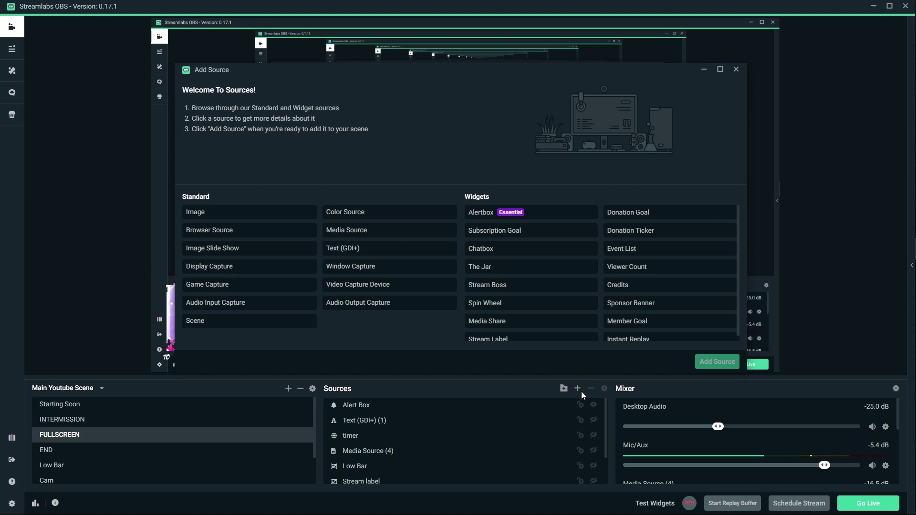
click(375, 268)
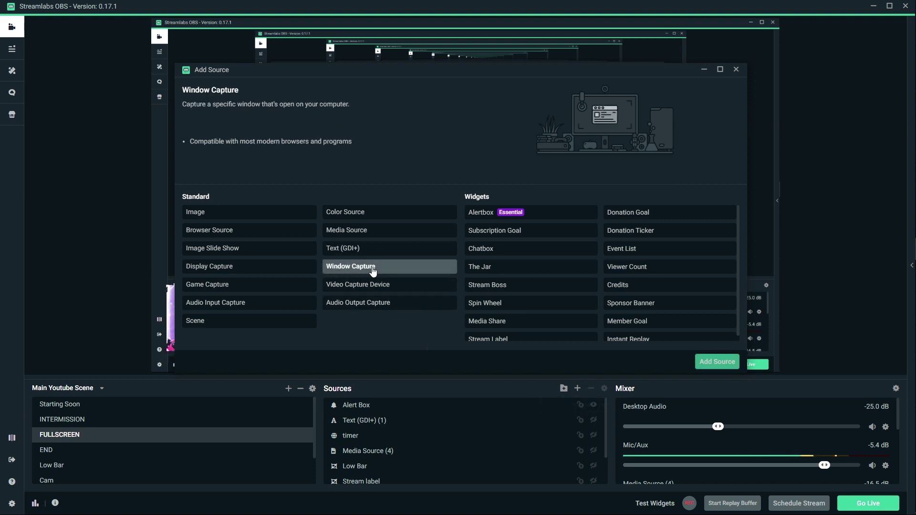
click(716, 362)
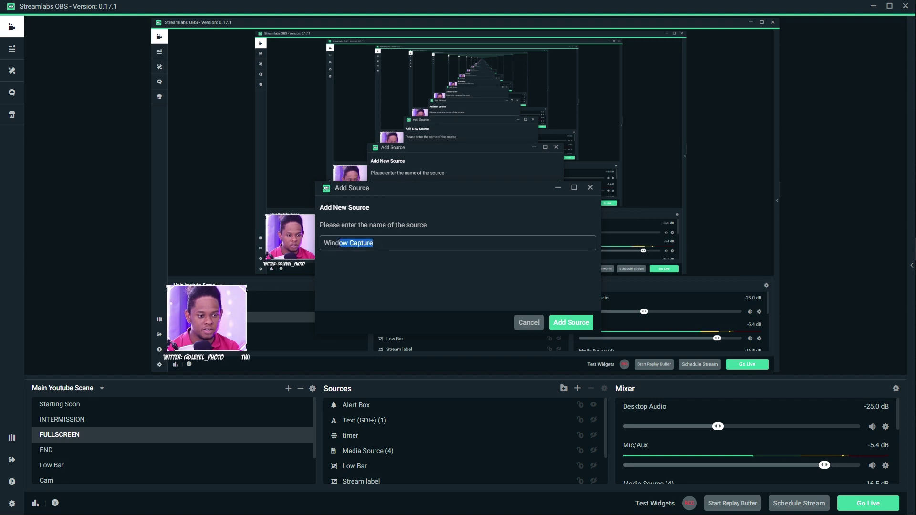
click(568, 324)
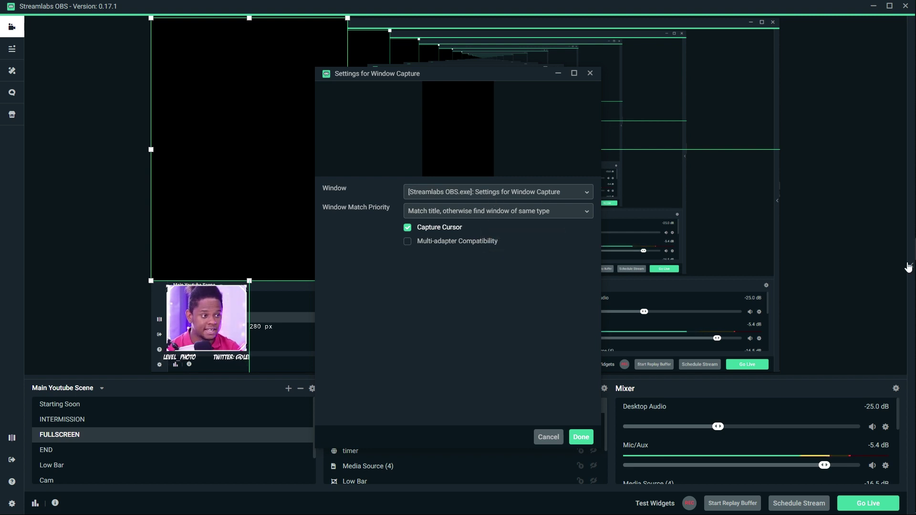
click(485, 194)
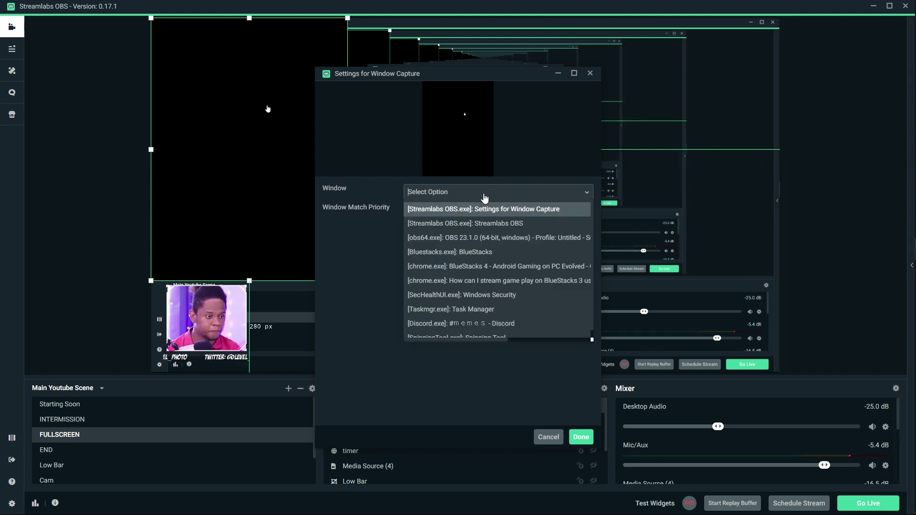
click(461, 252)
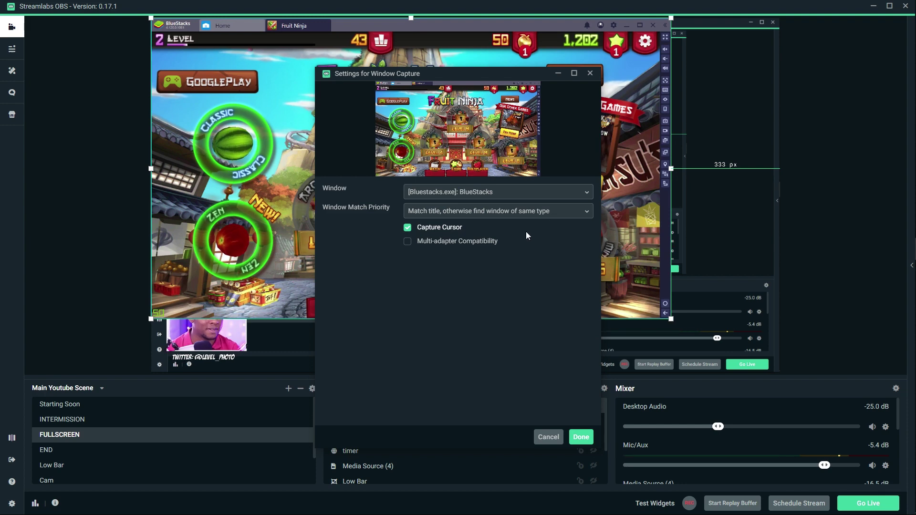
Confirm the capture settings, then move and resize the BlueStacks capture on the canvas.
click(582, 437)
drag(306, 199, 308, 254)
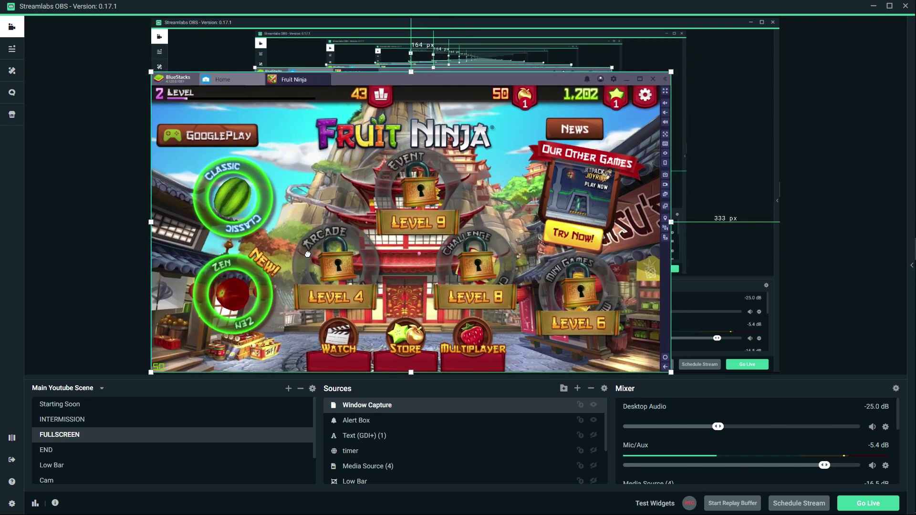
drag(671, 71, 777, 21)
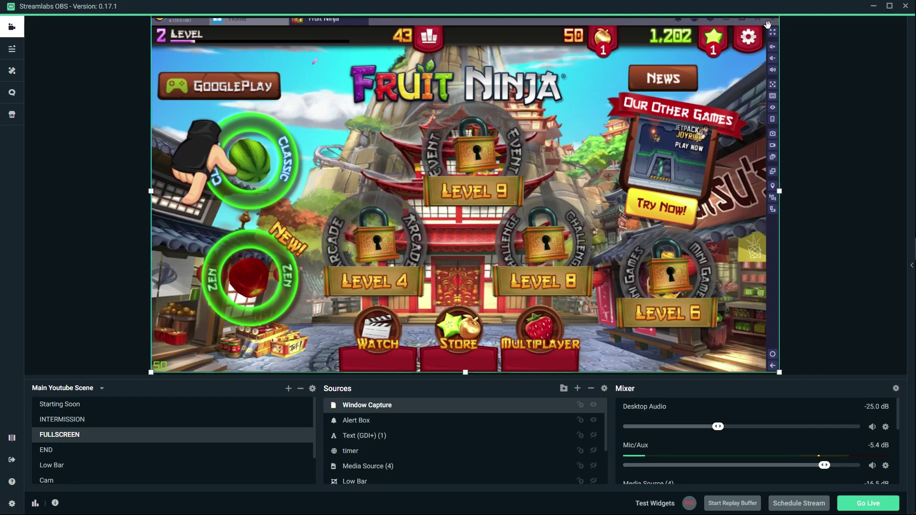
drag(780, 372, 584, 293)
drag(391, 169, 417, 205)
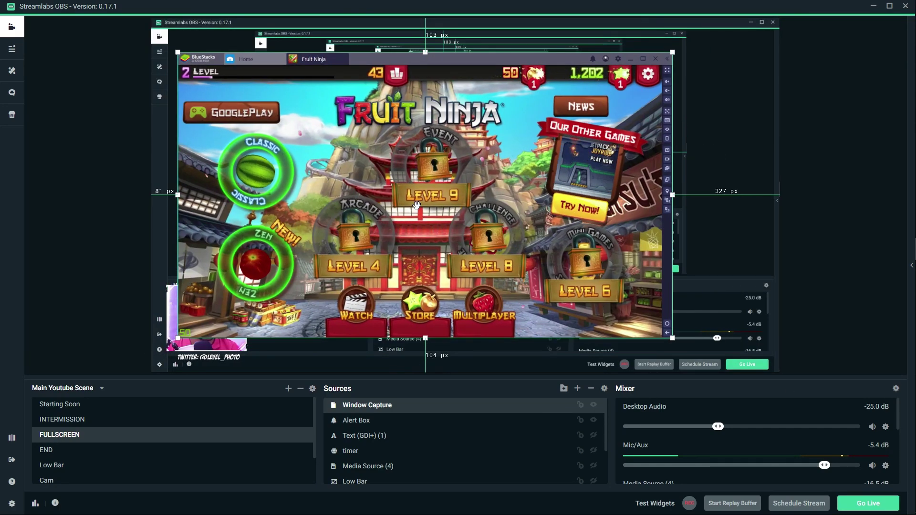
Fit the game capture to the whole canvas with Transform > Fit to Screen.
right_click(395, 418)
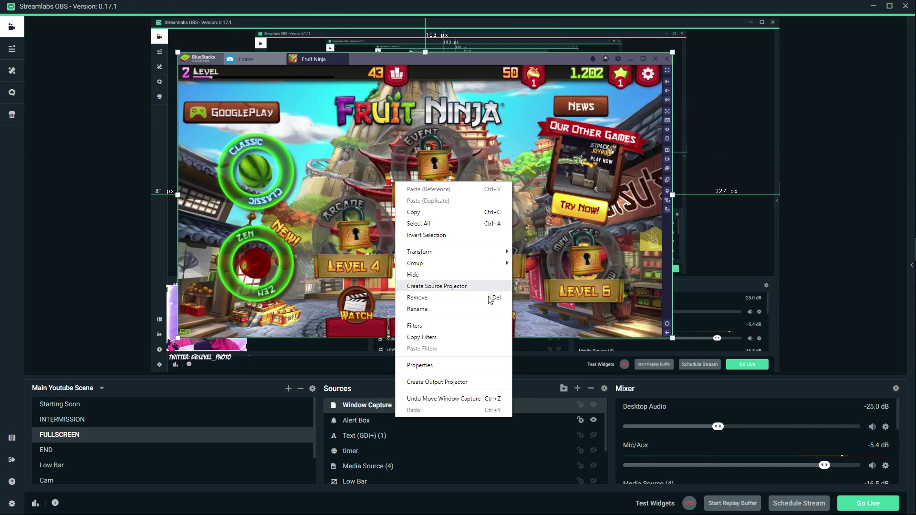
mouse_move(505, 257)
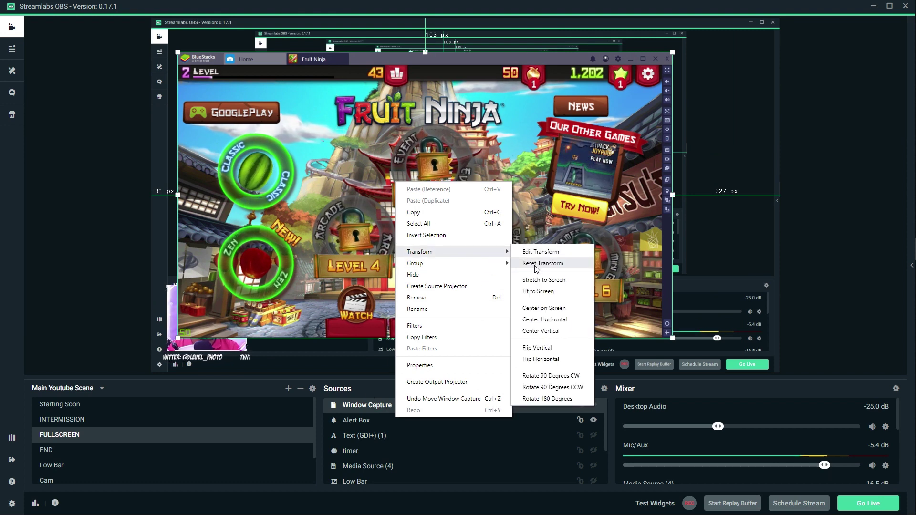
click(539, 292)
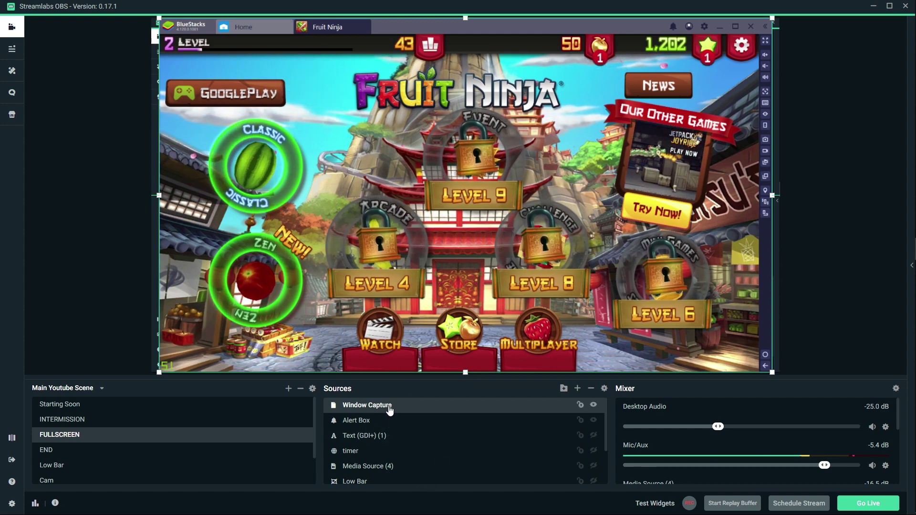
Move Window Capture below Cam, crop off BlueStacks' title bar and sidebar, and enlarge it to fill the canvas.
scroll(390, 476, down, 2)
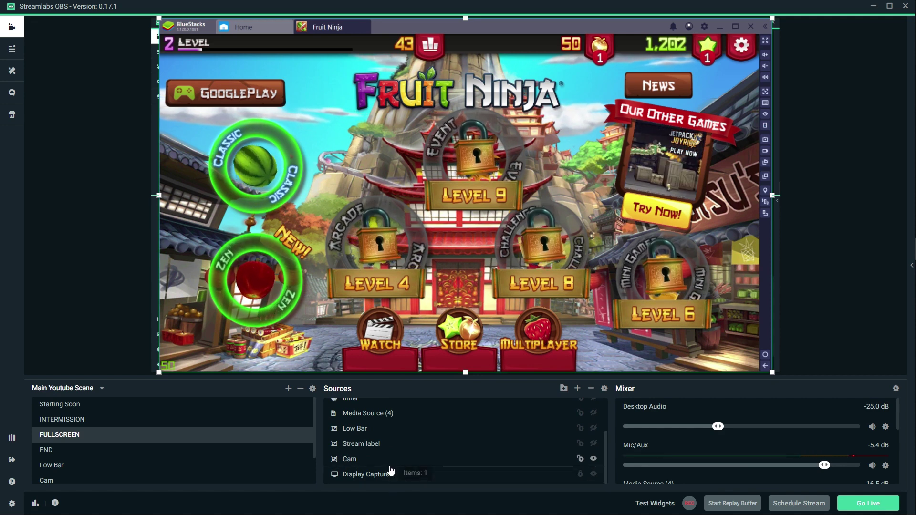
drag(391, 471, 391, 471)
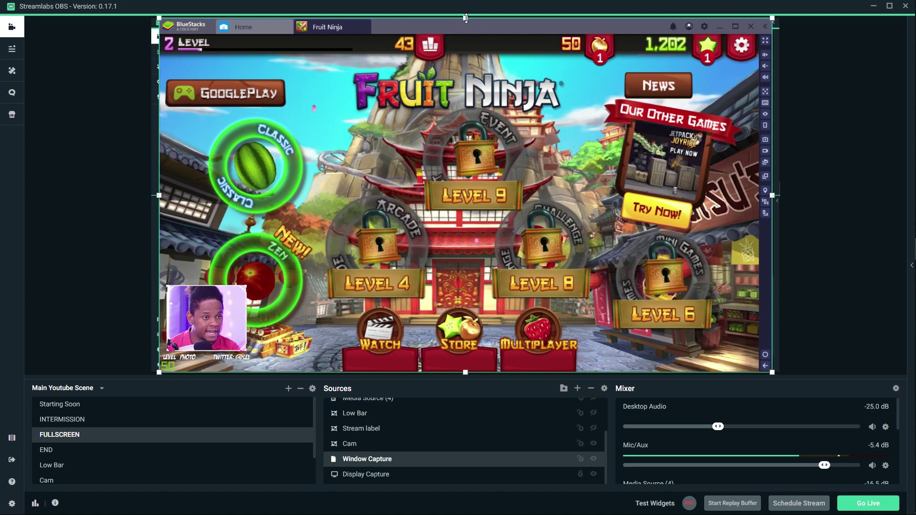
drag(467, 19, 465, 33)
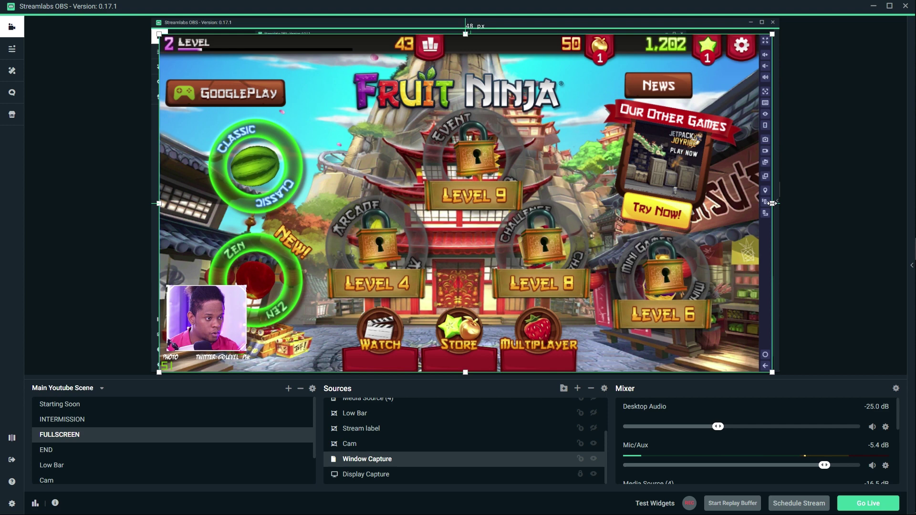
drag(773, 203, 762, 204)
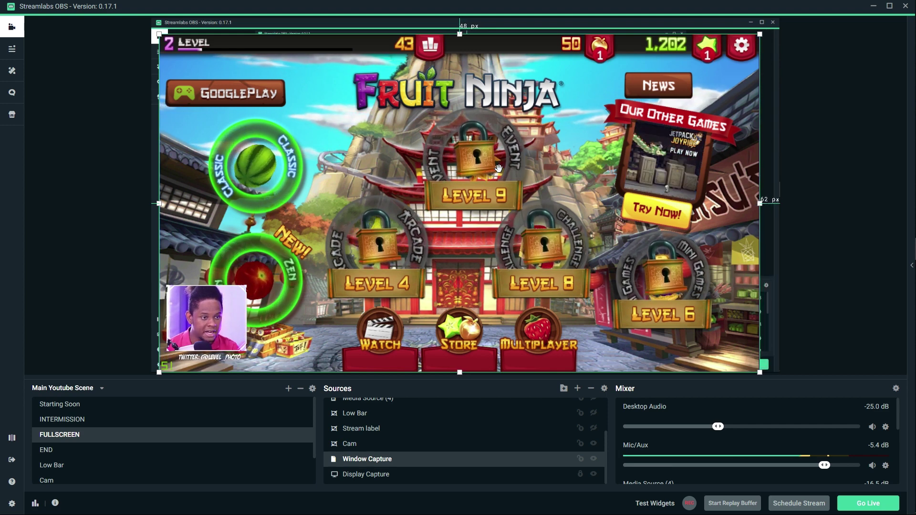
drag(498, 168, 493, 174)
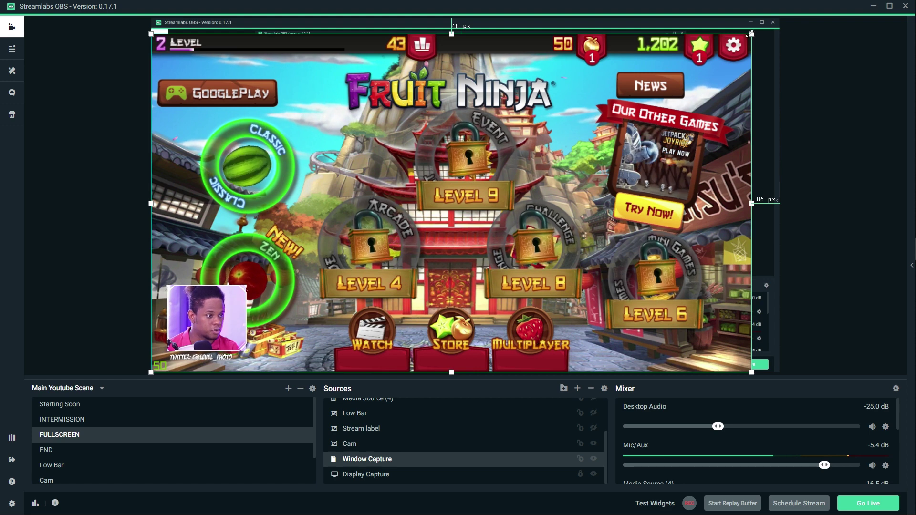
drag(753, 34, 779, 30)
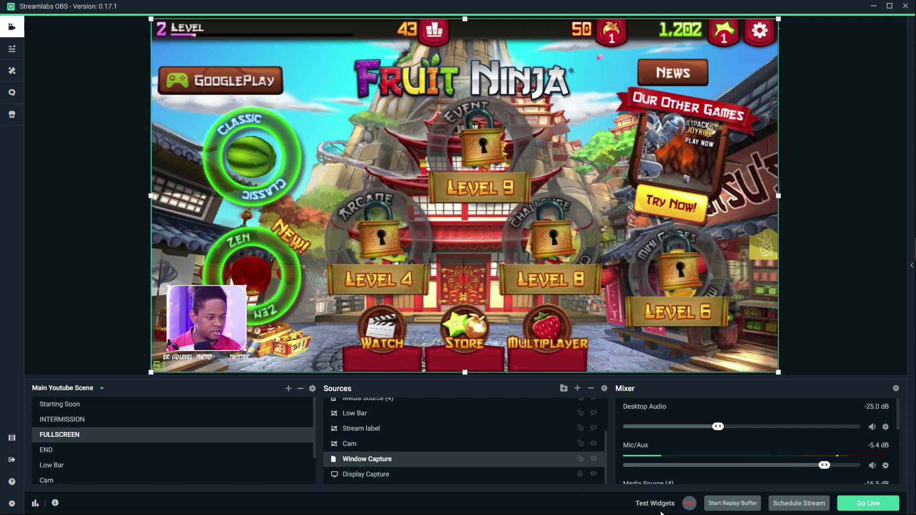
Fire a test Donation alert, then Alt+Tab over to the BlueStacks Fruit Ninja window.
scroll(487, 434, up, 3)
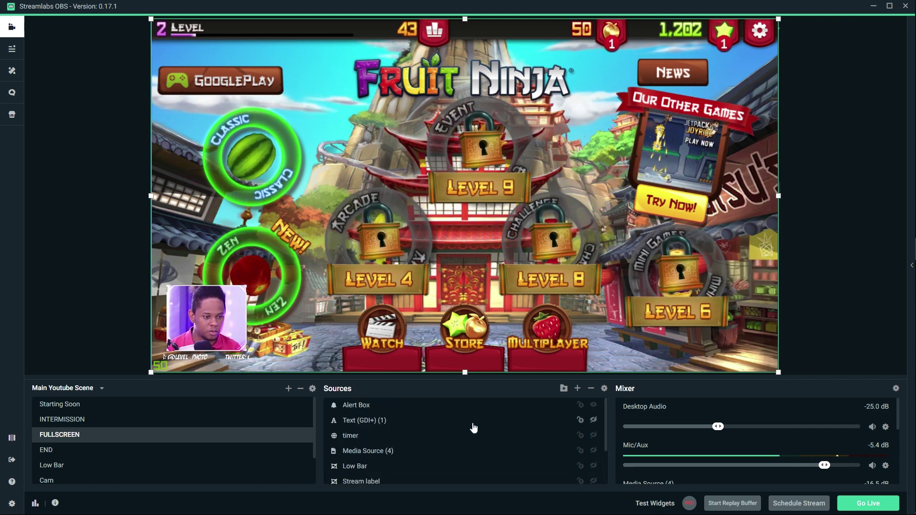
click(645, 506)
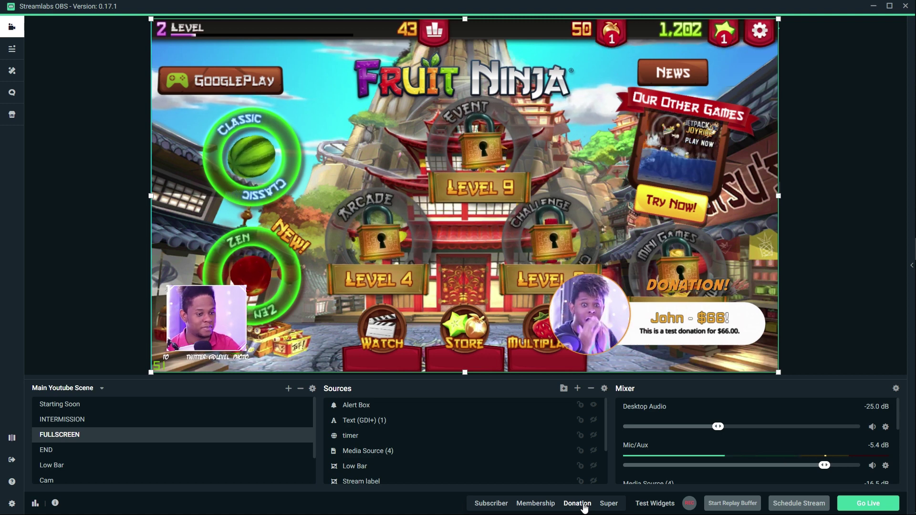
key(alt+Tab)
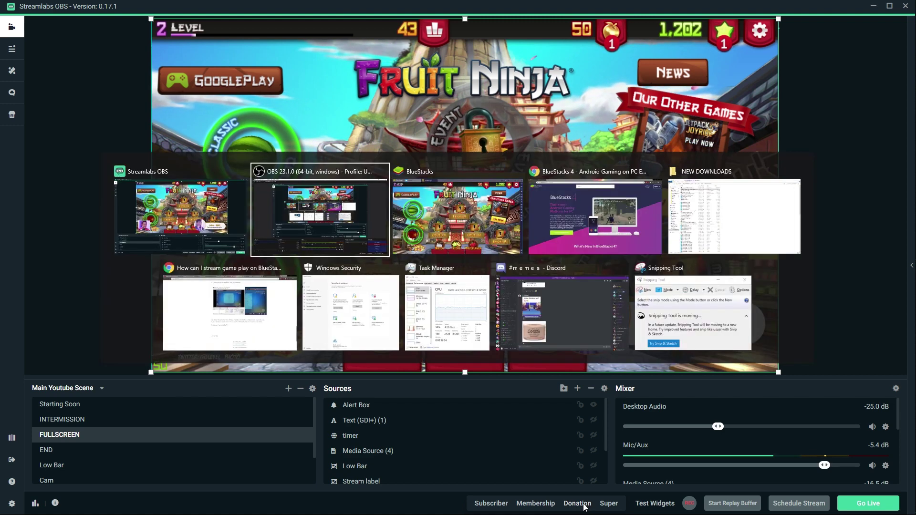
key(Tab)
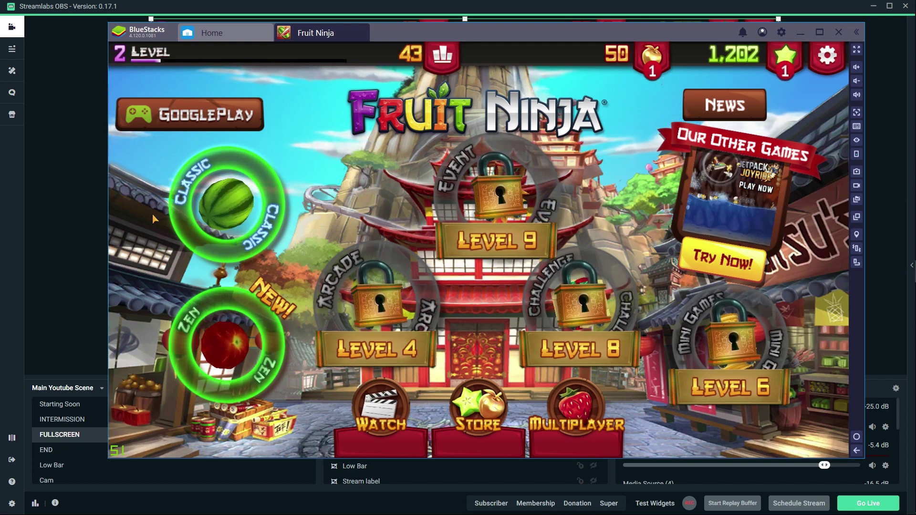
Start a Classic round by slicing the watermelon, then slice fruit to score 5 until hitting a bomb.
drag(172, 229, 277, 181)
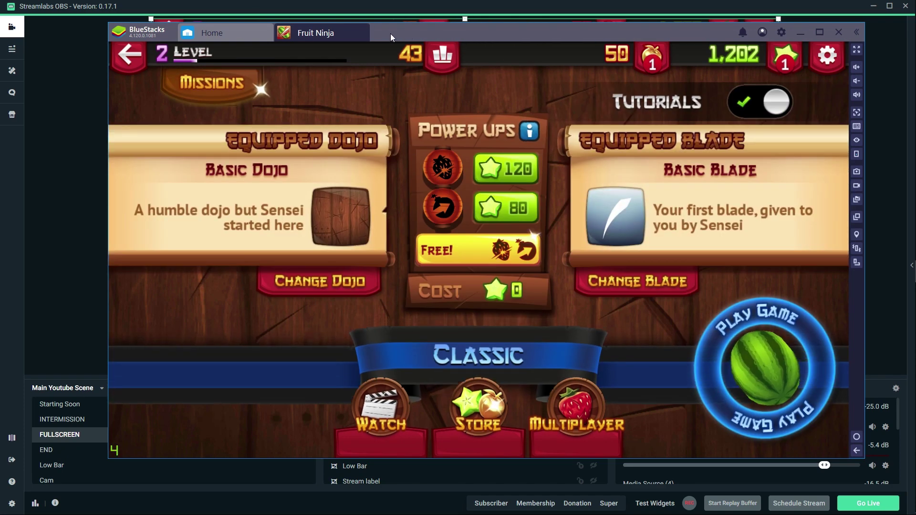
drag(411, 36, 365, 38)
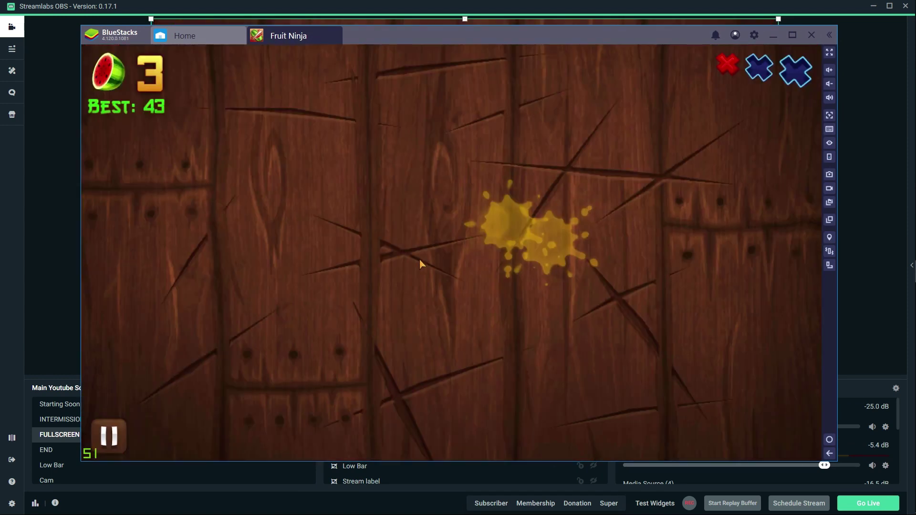
mouse_move(372, 256)
mouse_down()
mouse_move(640, 179)
mouse_move(530, 210)
mouse_up()
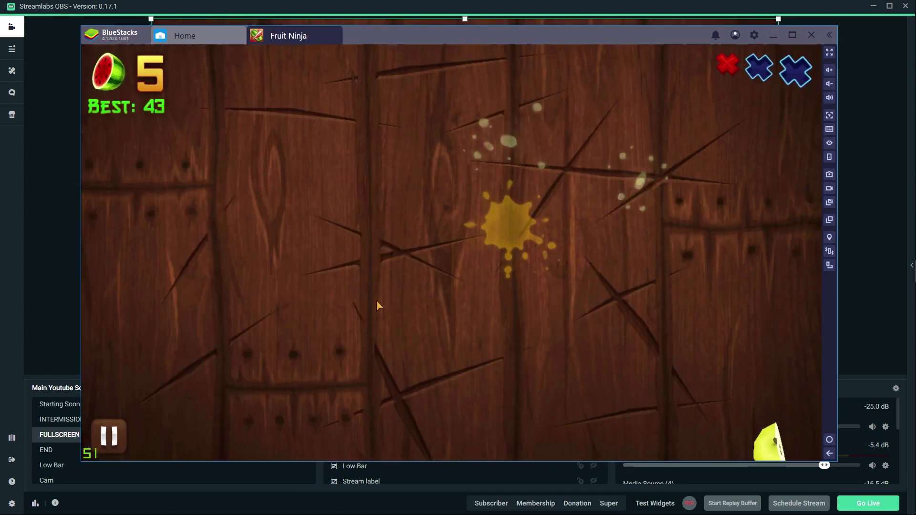
mouse_move(303, 279)
mouse_down()
mouse_move(552, 215)
mouse_move(356, 219)
mouse_up()
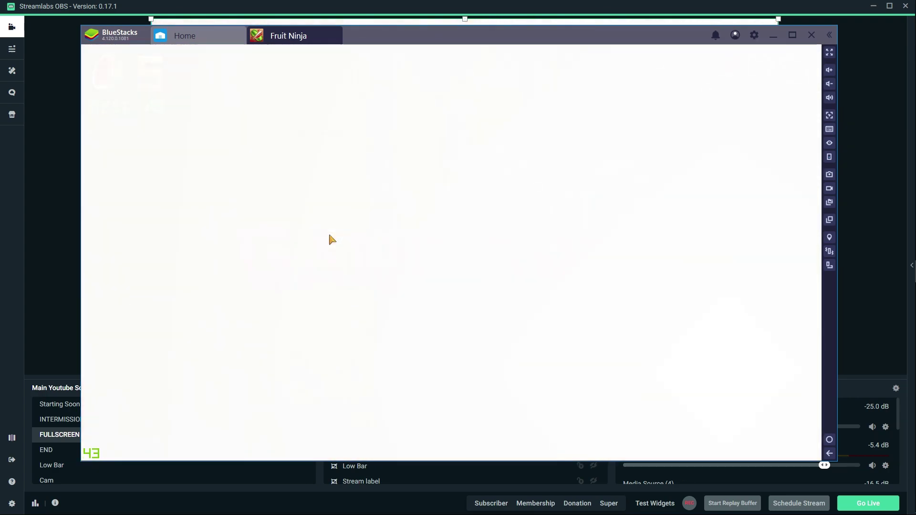